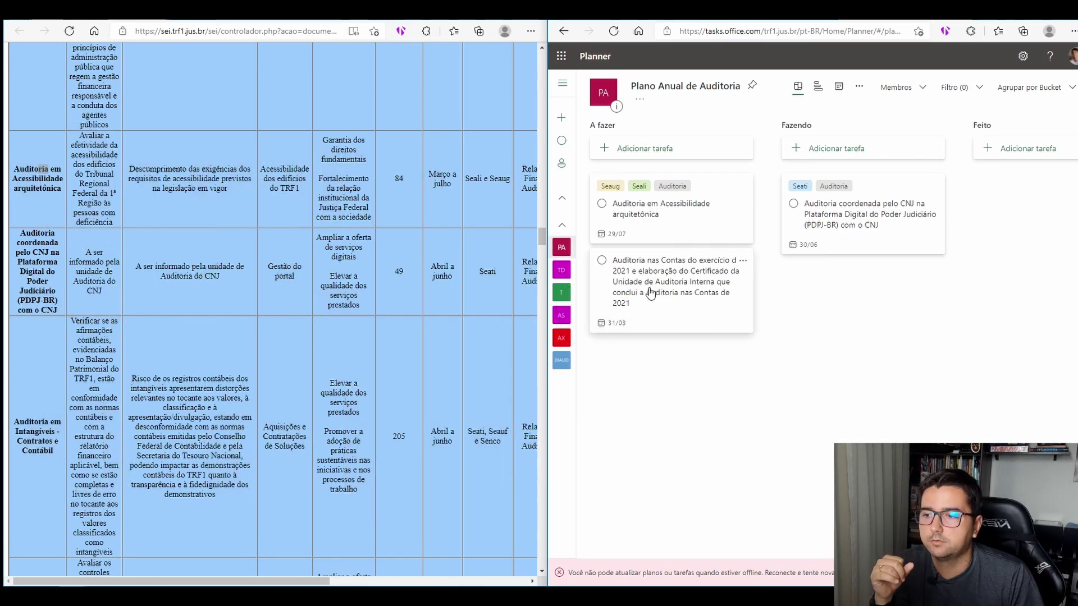
Try the "Auditoria nas Contas" task ahead of "Auditoria em Acessibilidade arquitetônica" in the A fazer bucket, and restore the order.
left_click_drag(649, 288, 652, 212)
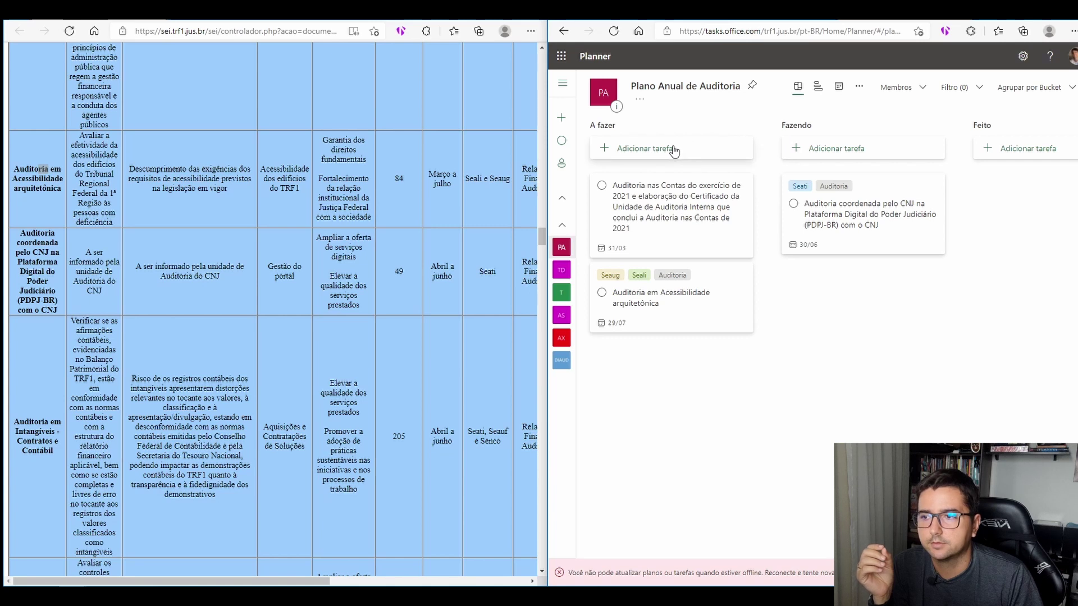
left_click_drag(673, 211, 676, 322)
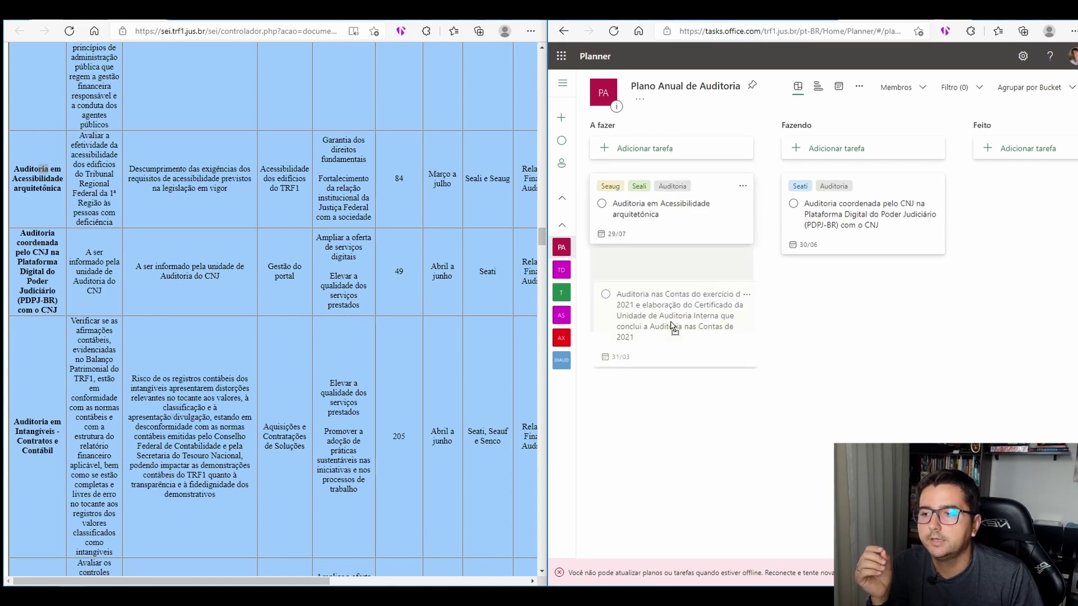
Add a task named "lalalalalalla" to the A fazer bucket.
left_click(662, 146)
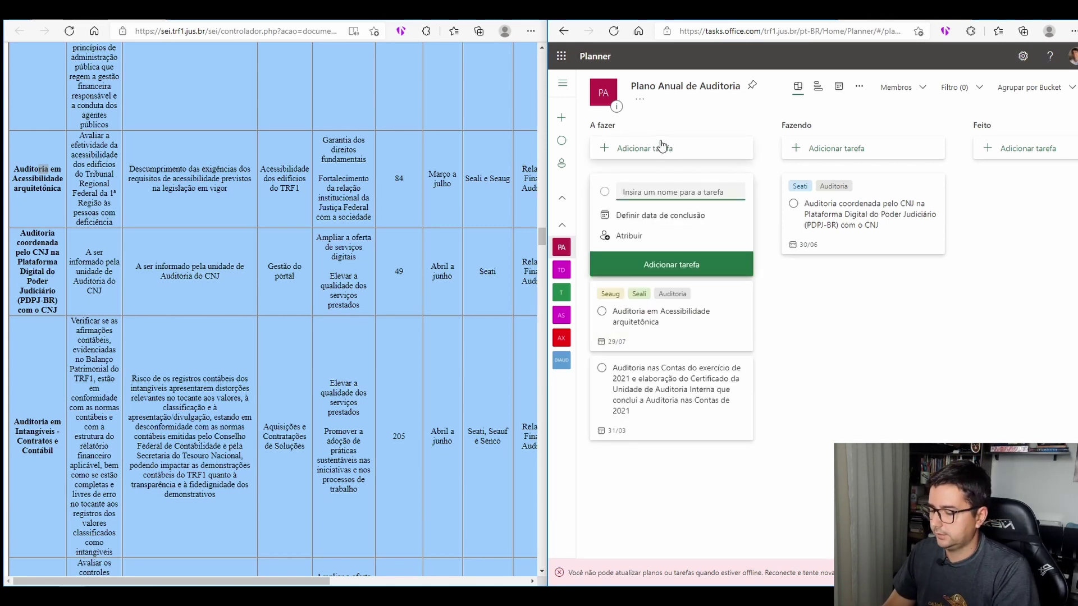
type("lala")
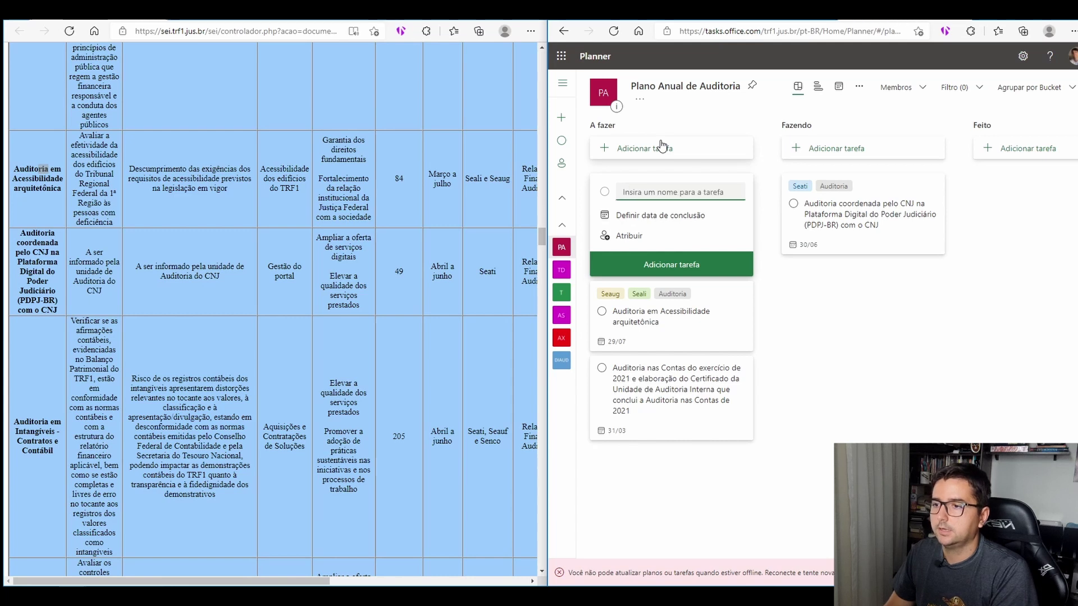
type("lalalalalalla")
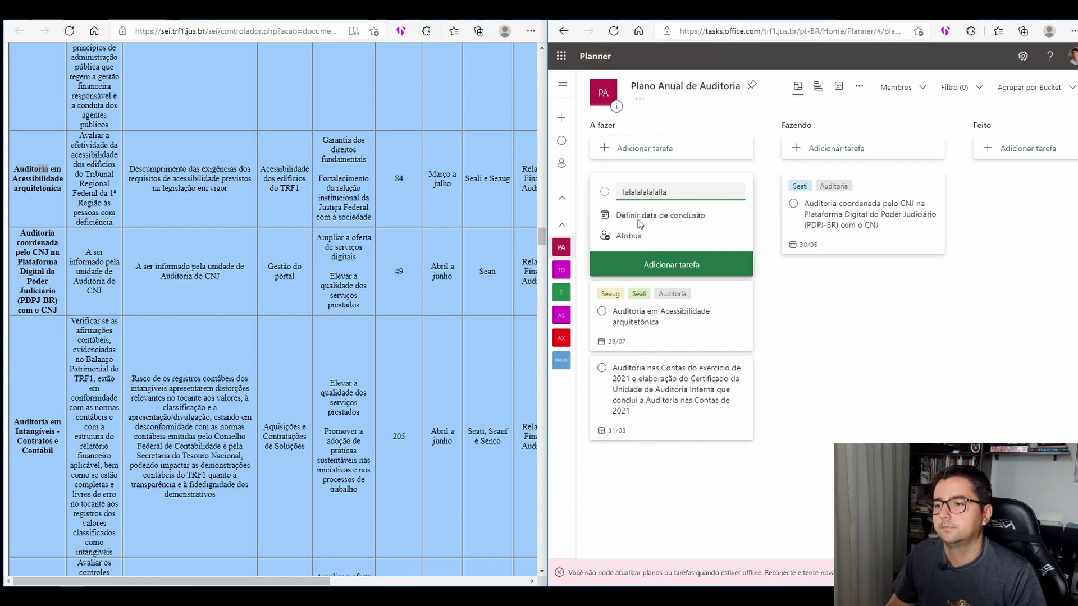
left_click(653, 266)
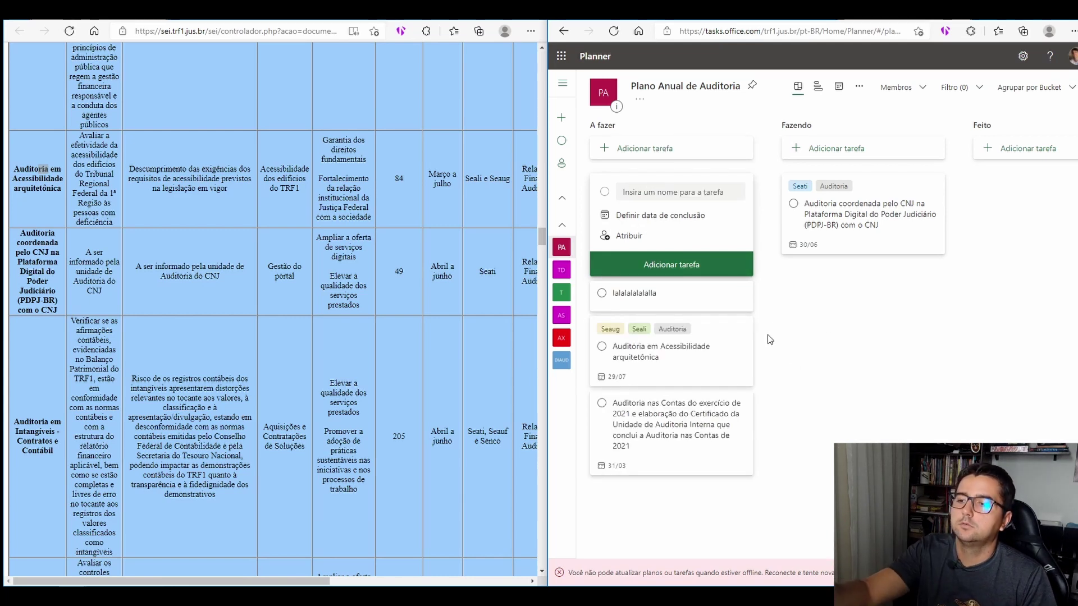
left_click(787, 368)
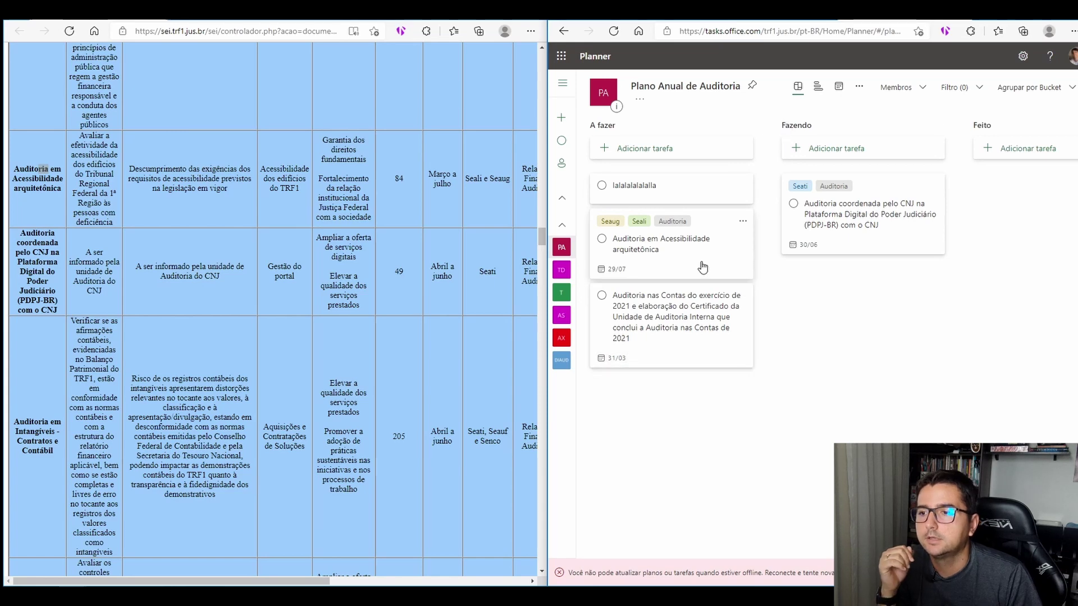
Examine the options available for the A fazer bucket and its "lalalalalalla" task, and the board's filter criteria.
left_click(745, 128)
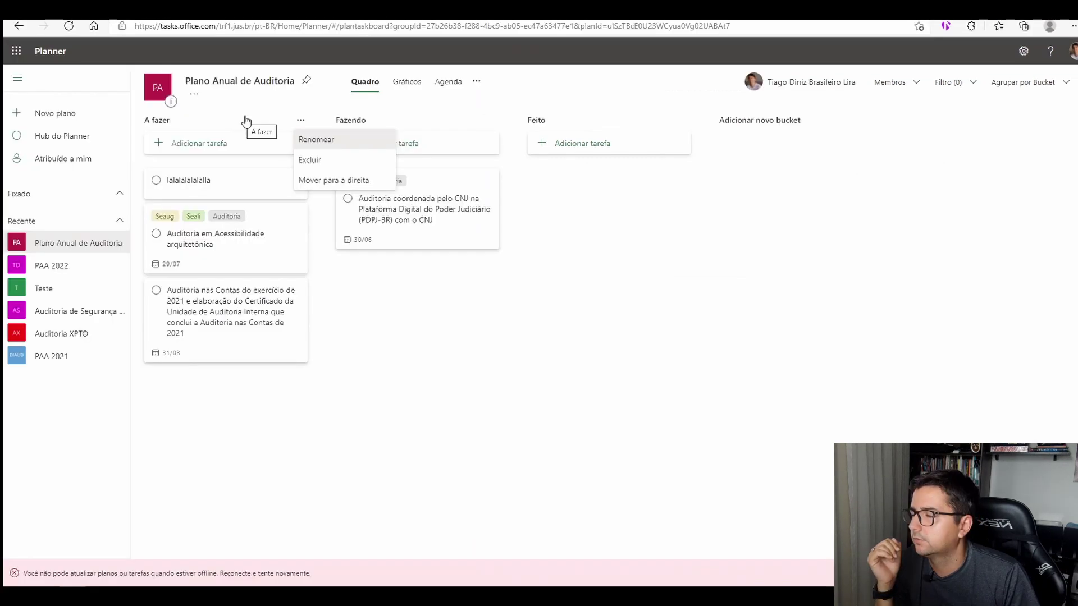
left_click(164, 120)
left_click(333, 288)
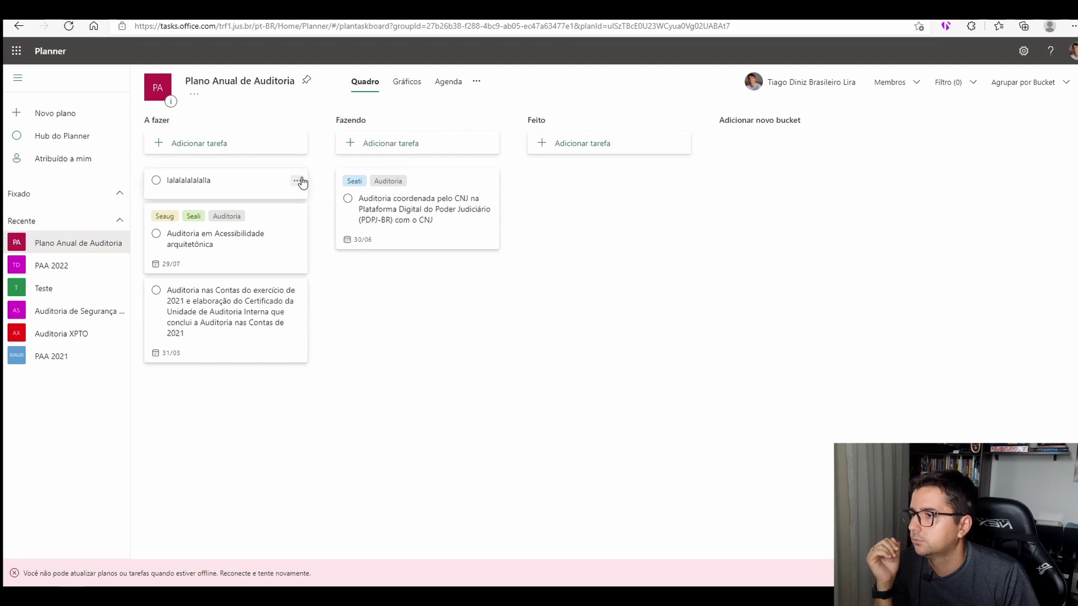
left_click(299, 180)
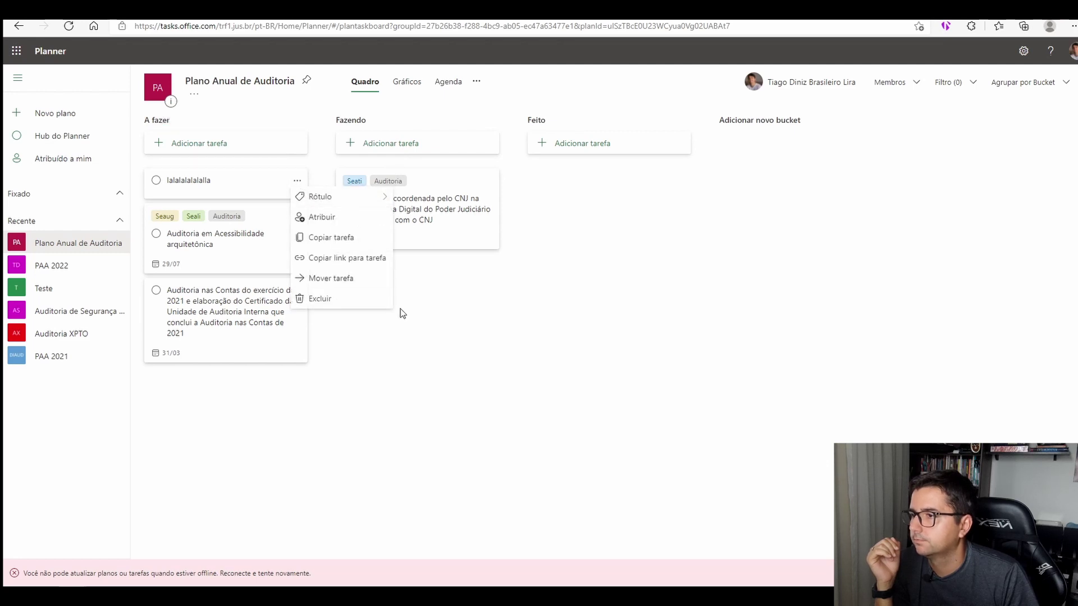
left_click(424, 324)
left_click(299, 121)
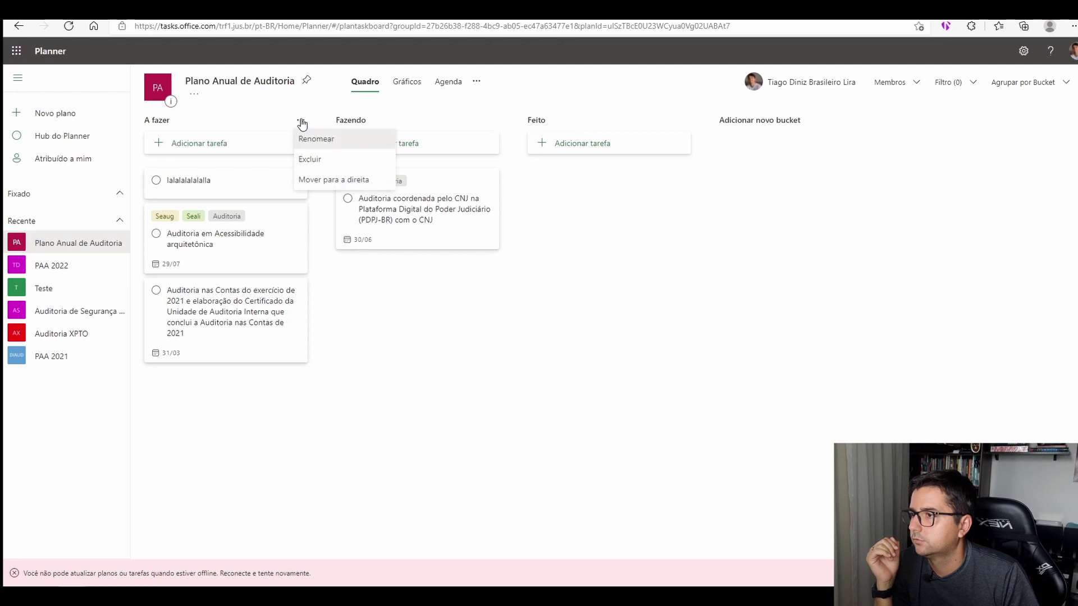
left_click(302, 123)
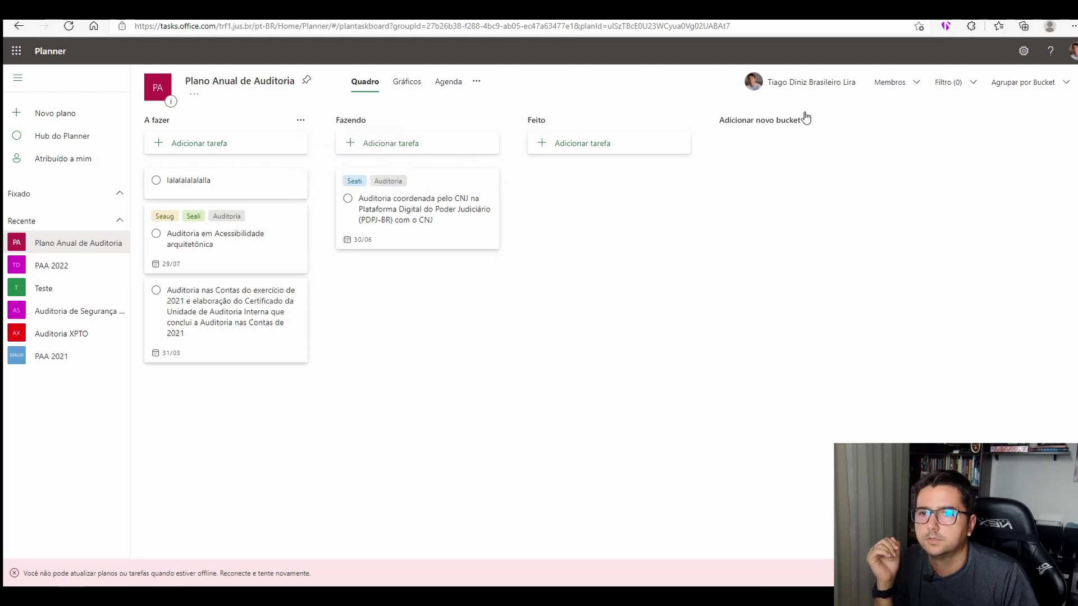
left_click(972, 83)
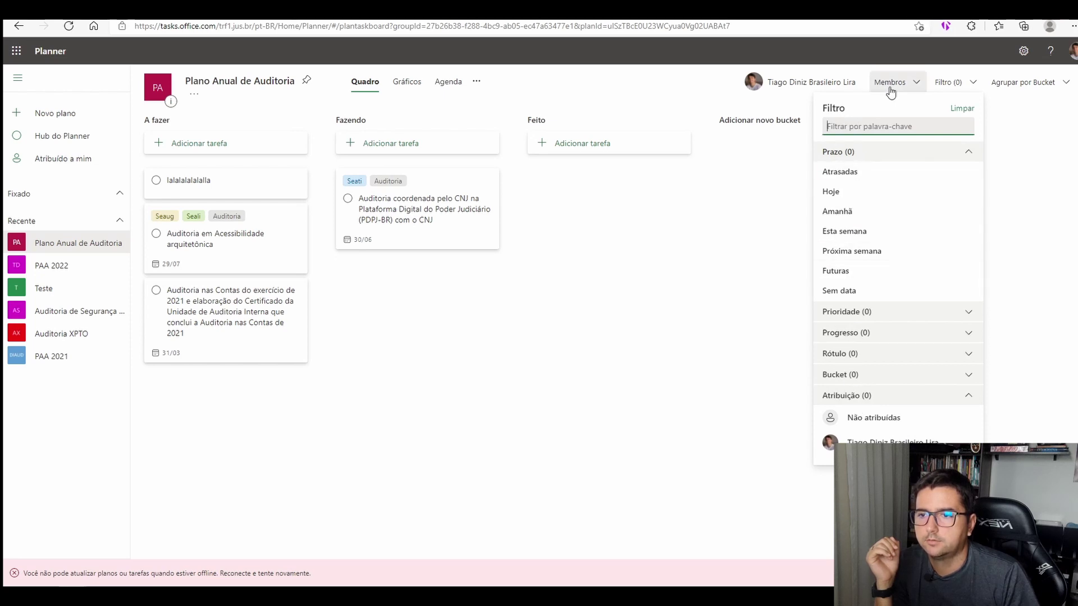
left_click(797, 189)
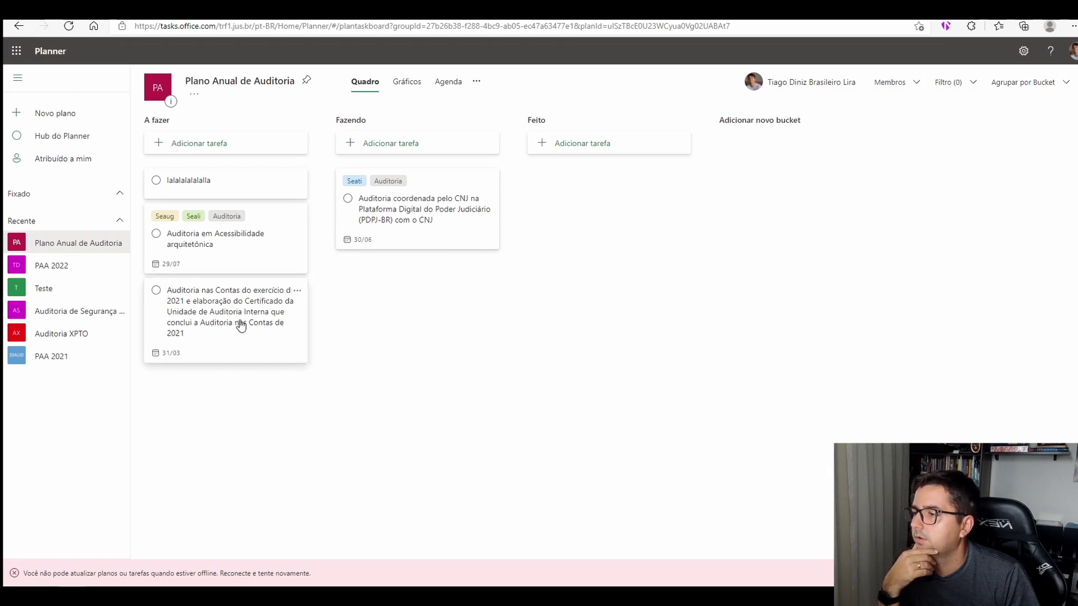
Place "Auditoria nas Contas" first in A fazer and move "Auditoria em Acessibilidade arquitetônica" to Fazendo, below the CNJ-coordinated audit.
left_click_drag(233, 322, 236, 209)
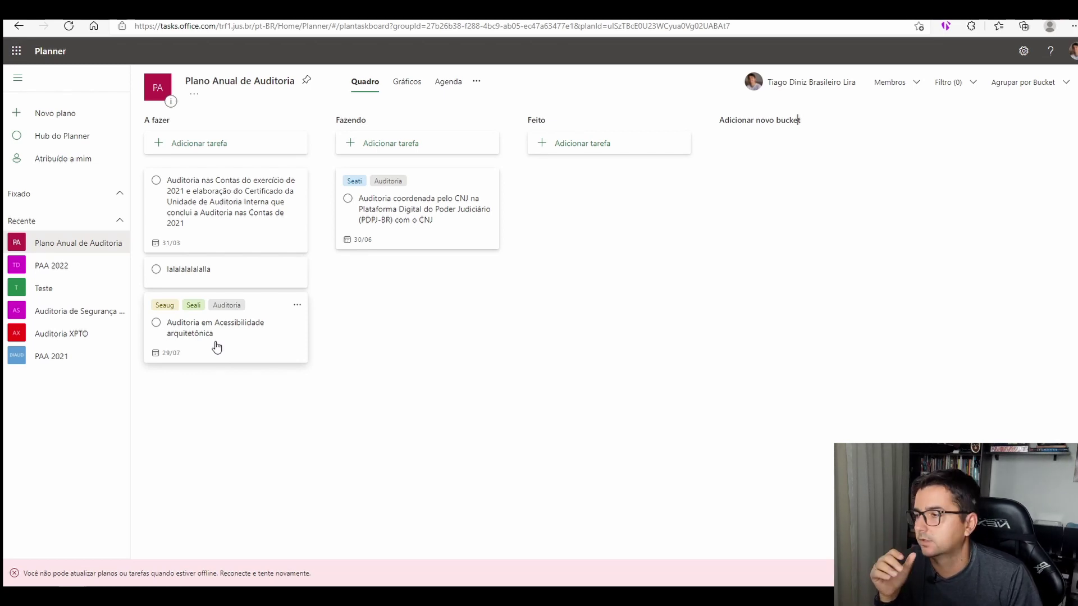
left_click_drag(208, 350, 208, 218)
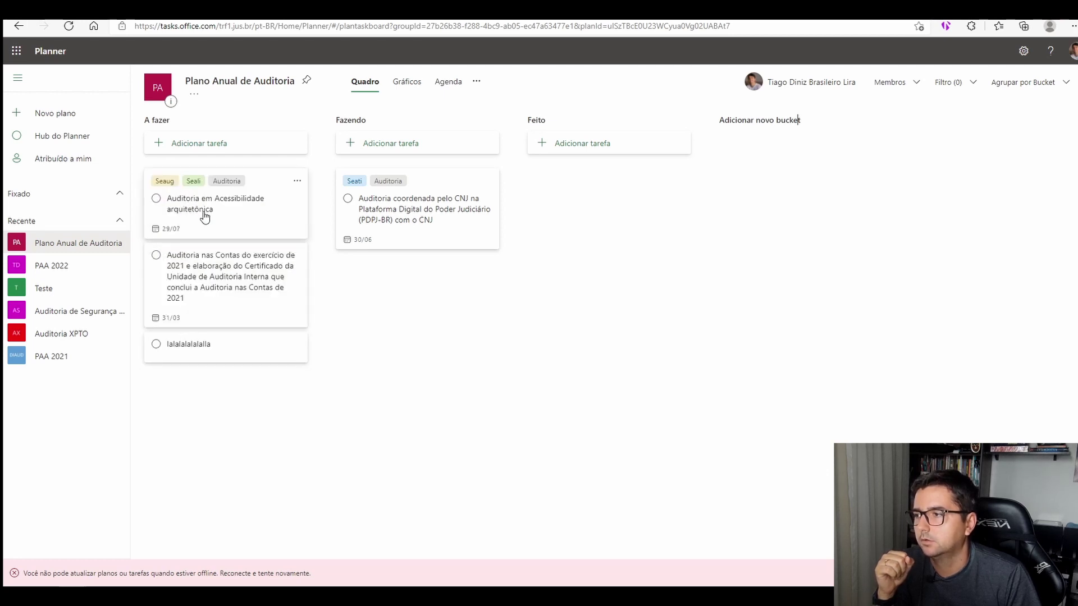
mouse_move(209, 264)
left_mouse_down()
mouse_move(385, 261)
mouse_move(602, 148)
mouse_move(288, 212)
mouse_move(208, 240)
mouse_move(205, 262)
left_mouse_up()
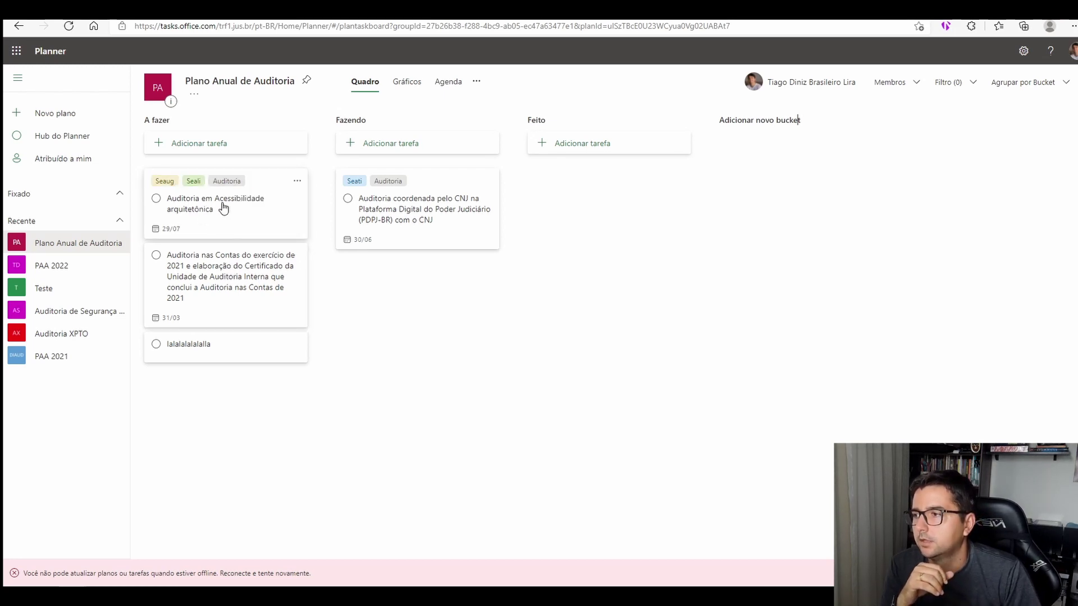
left_click_drag(223, 208, 393, 284)
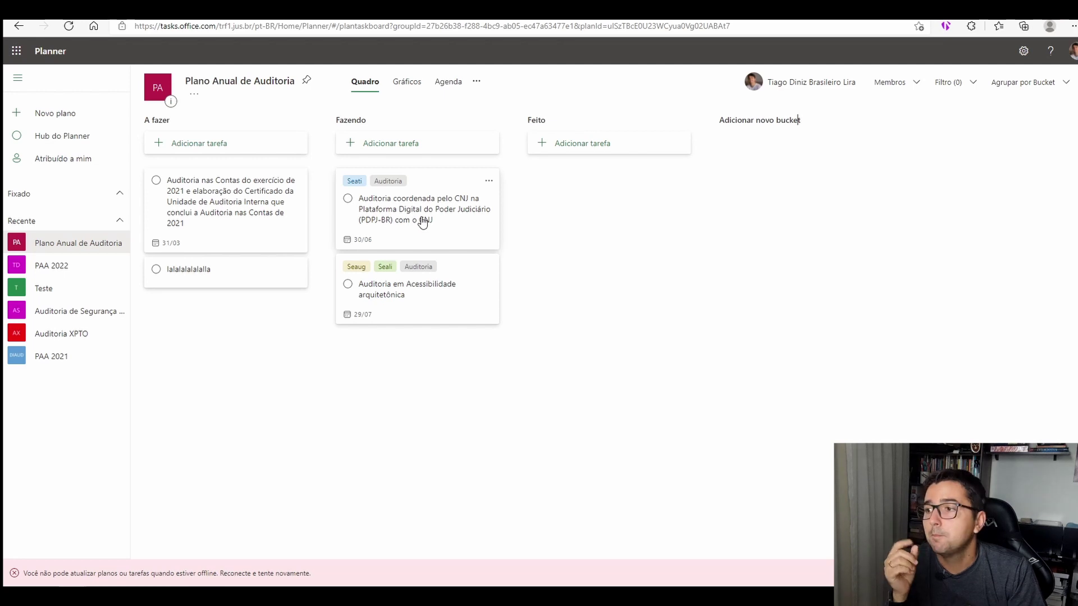
View the Auditoria XPTO plan from the plan hub and return to the Plano Anual de Auditoria board.
left_click(60, 141)
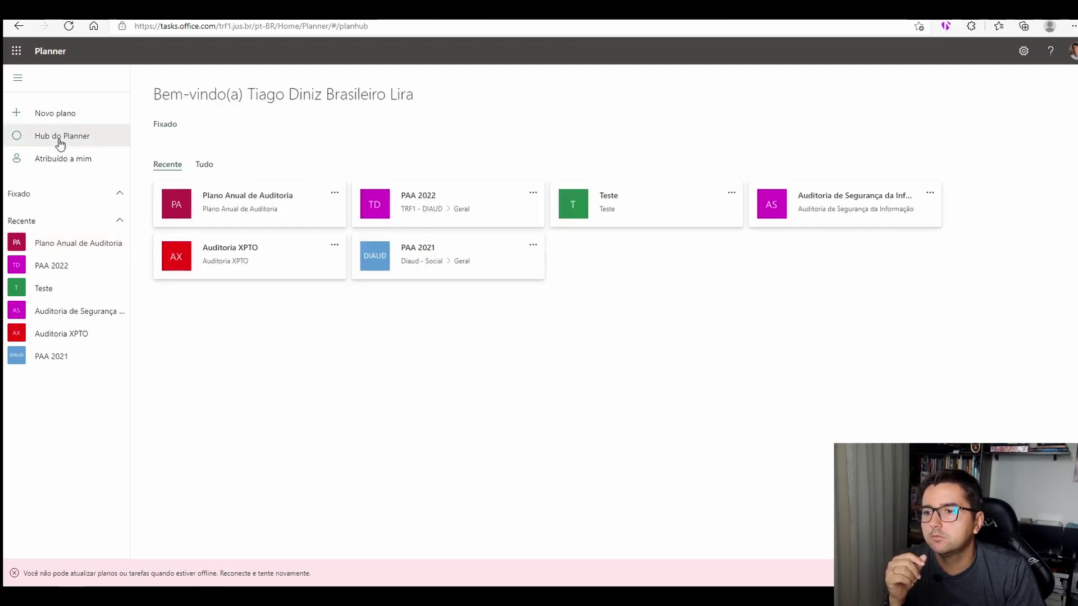
left_click(230, 255)
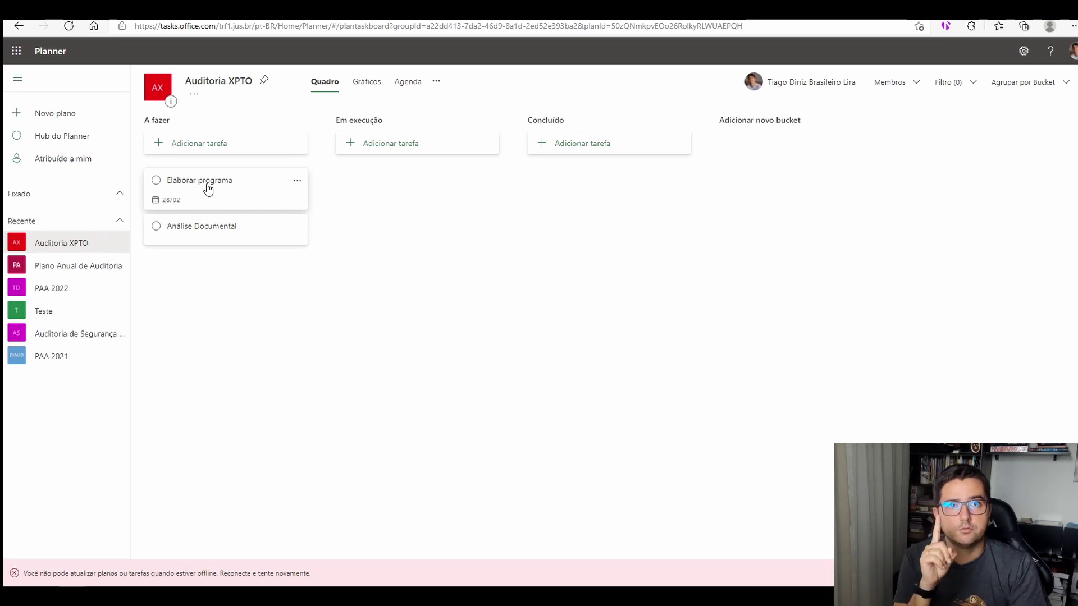
left_click(59, 137)
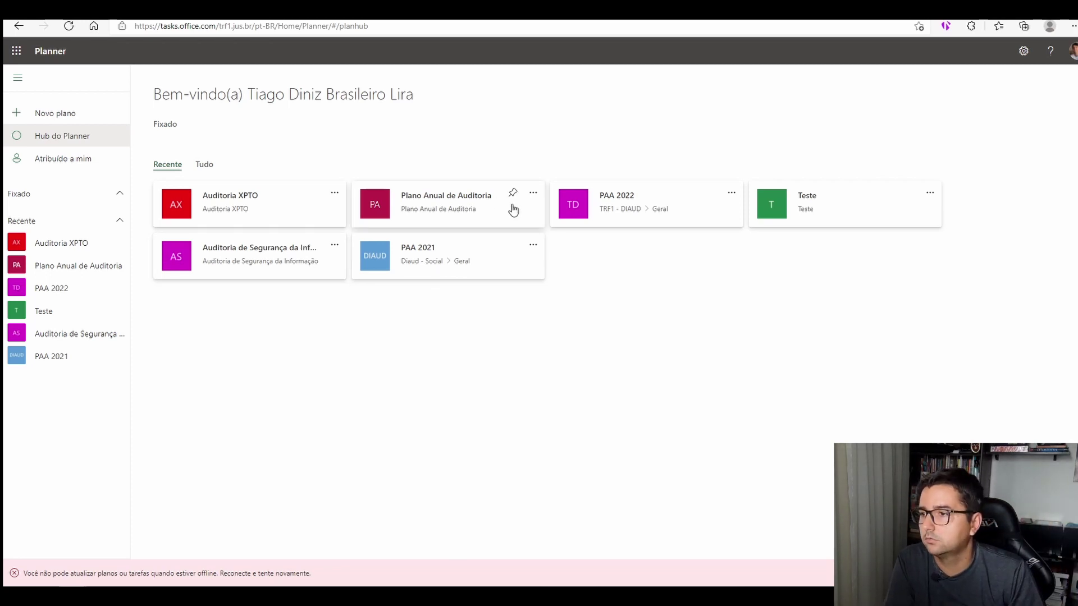
left_click(471, 198)
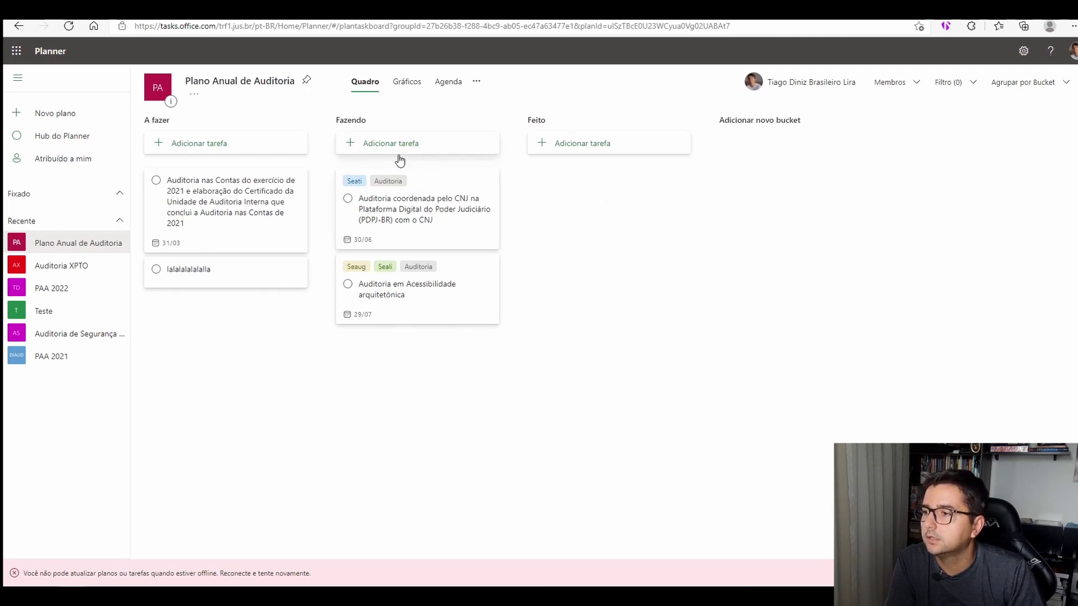
Review the details of the CNJ-coordinated audit task and compare its board with the Auditoria XPTO plan.
left_click(418, 203)
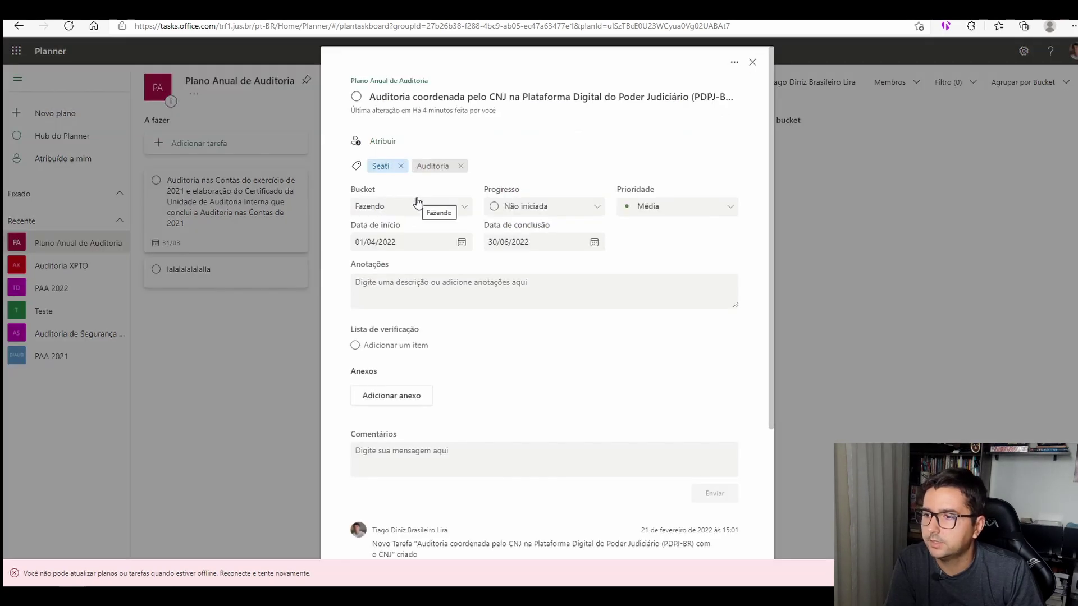
left_click(750, 63)
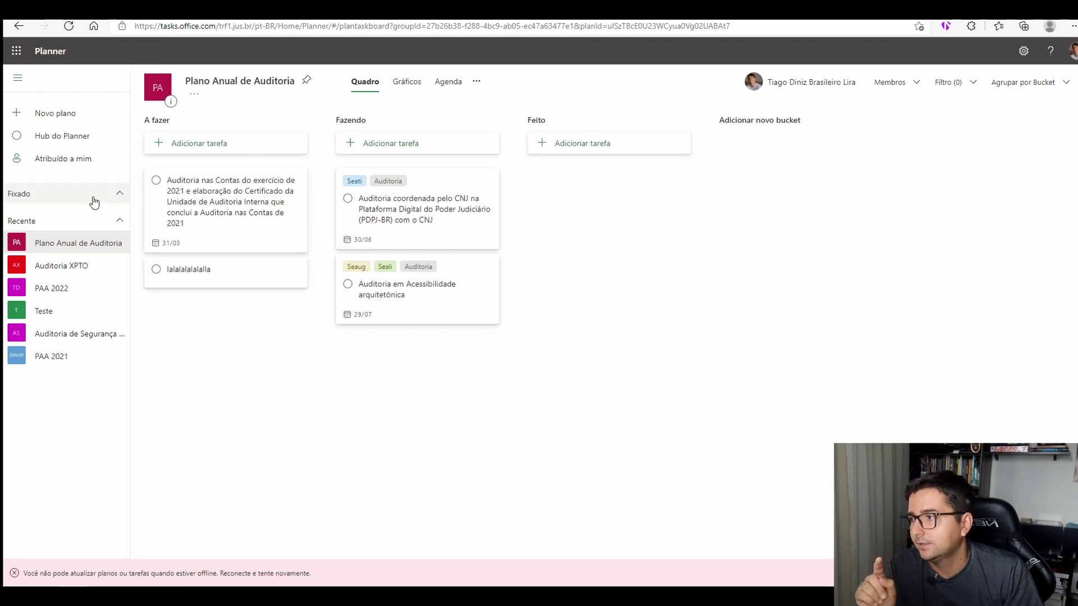
left_click(70, 271)
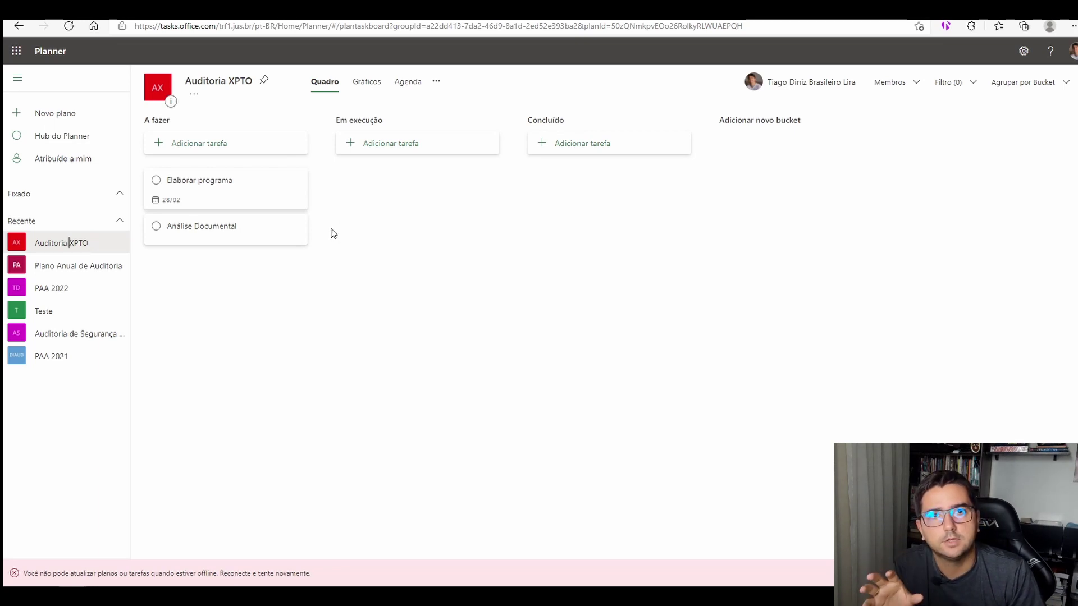
left_click(53, 266)
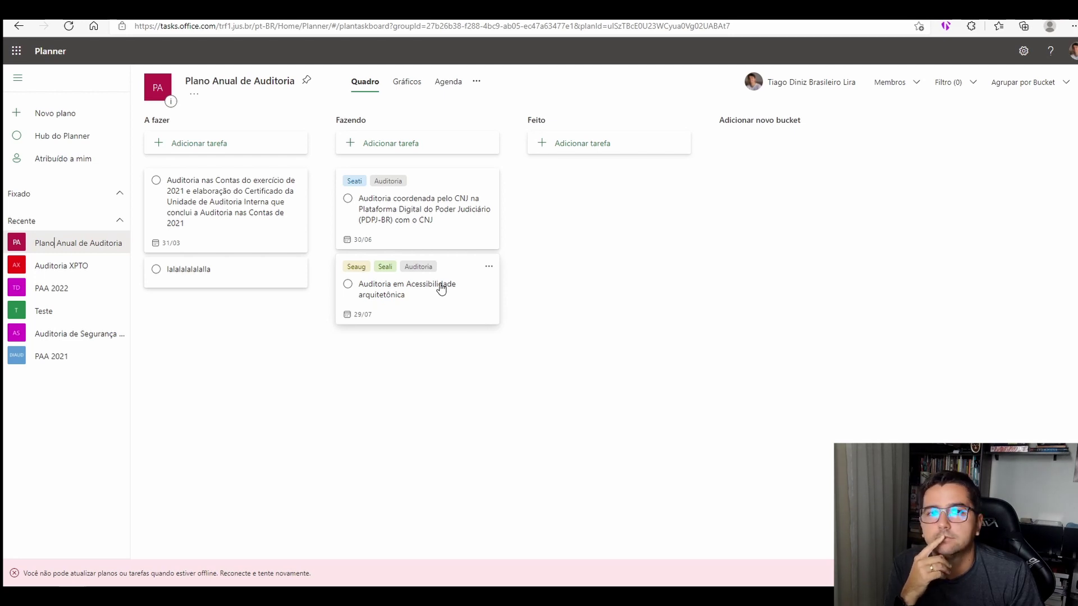
Filter the Plano Anual de Auditoria board by the Seati label.
left_click(958, 83)
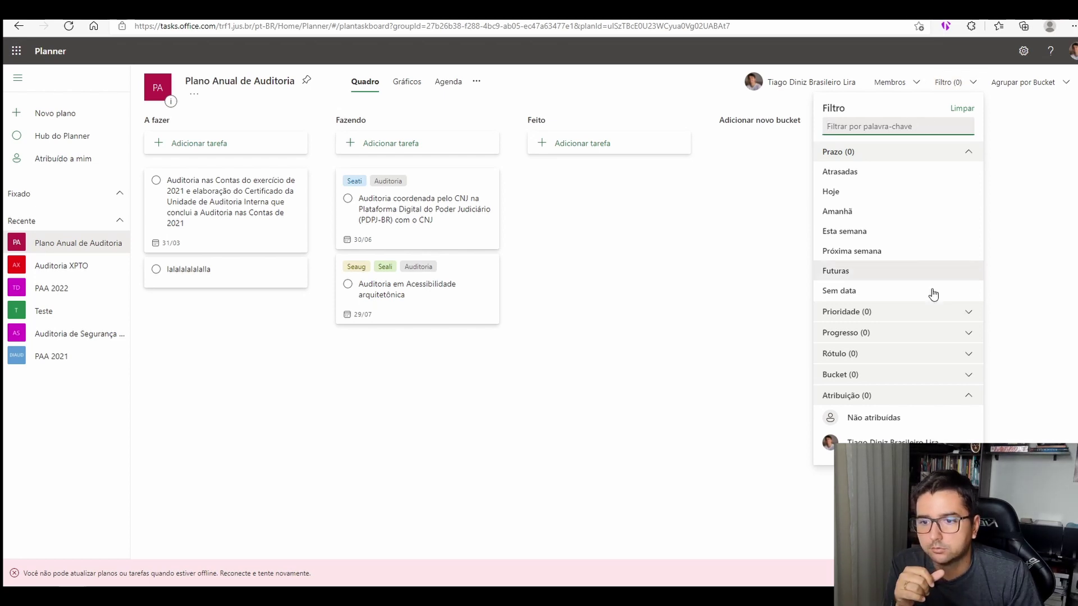
left_click(968, 354)
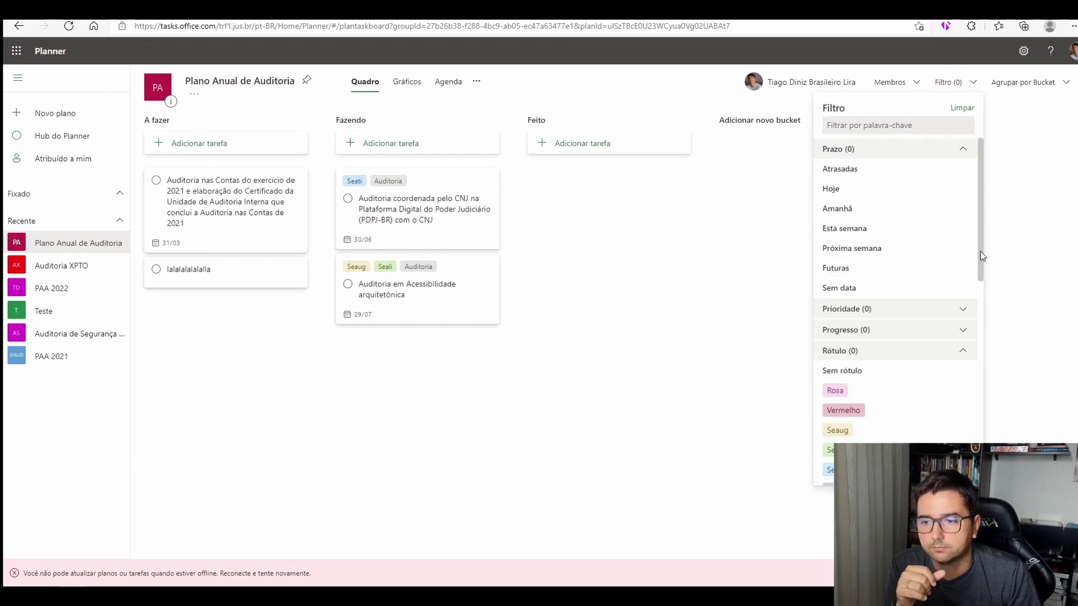
left_click_drag(979, 252, 979, 296)
left_click(845, 364)
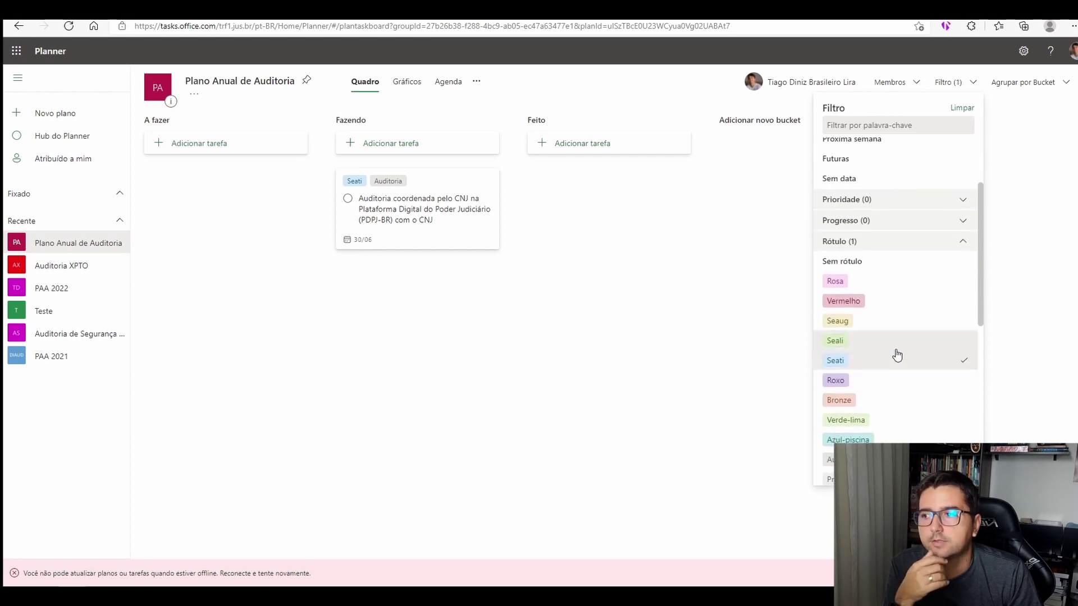
left_click(749, 248)
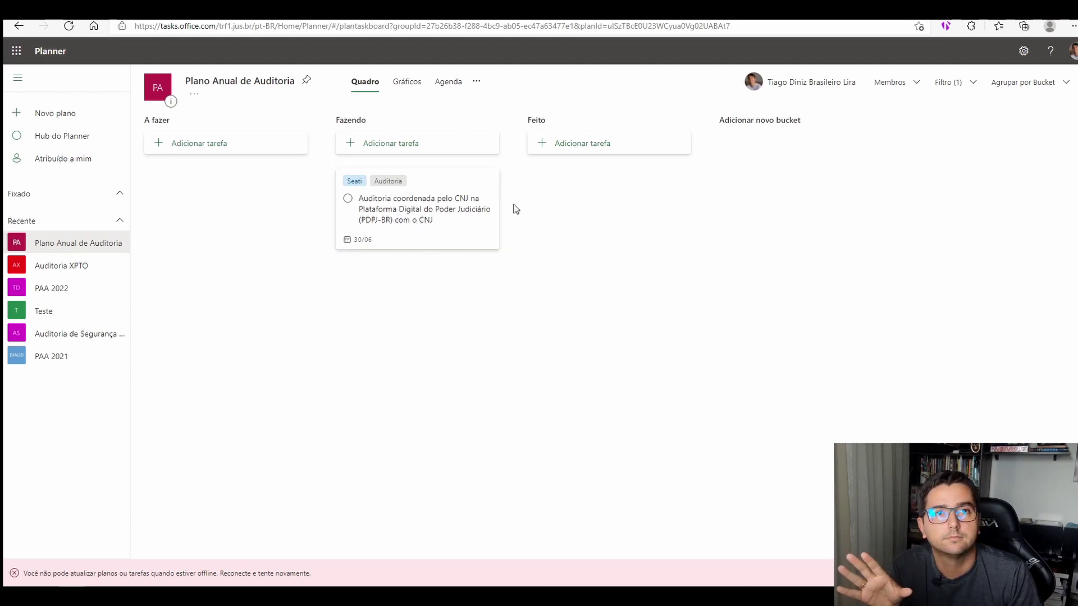
Replace the Seati label in the board's filter with the Auditoria label.
left_click(972, 88)
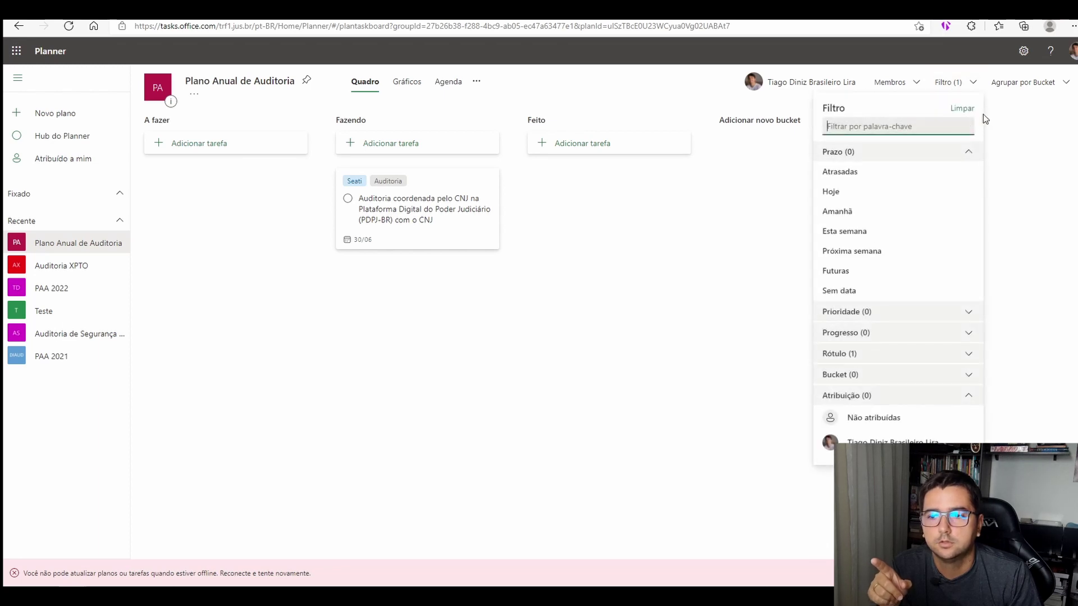
left_click(848, 355)
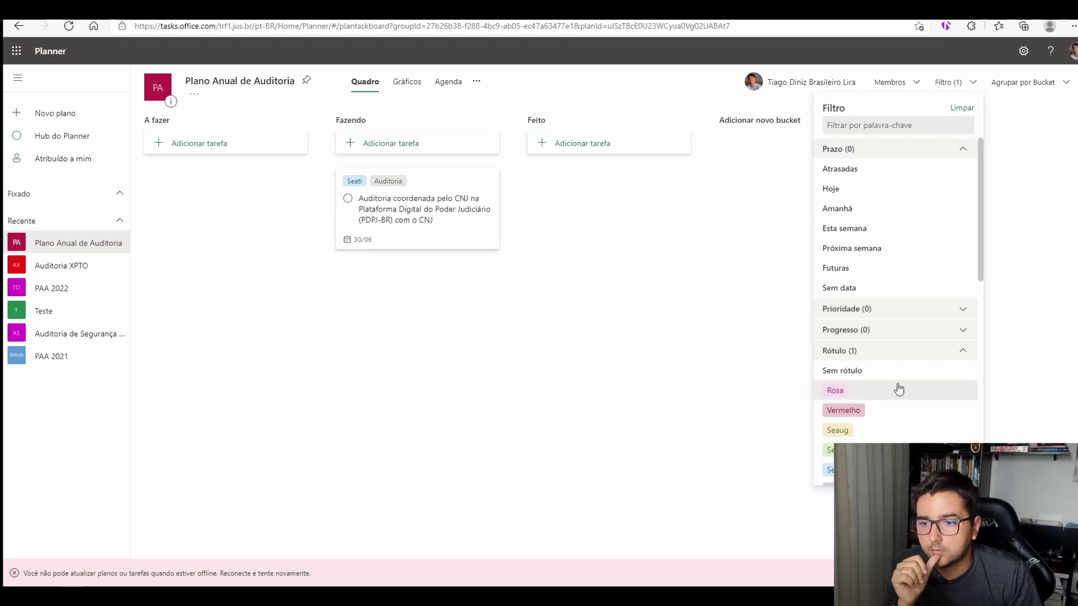
left_click_drag(981, 268, 977, 322)
left_click(964, 315)
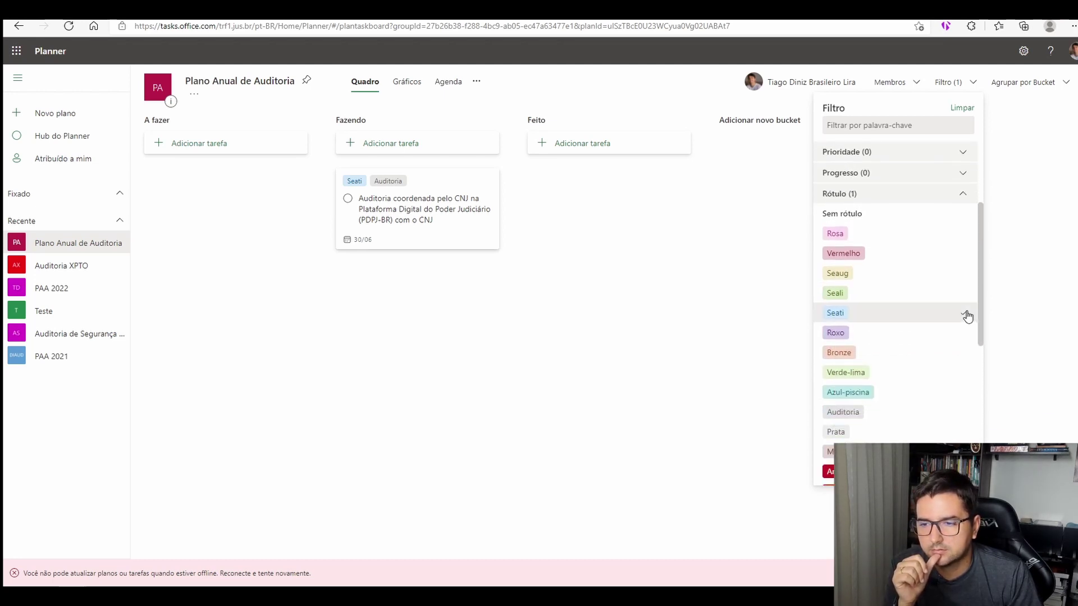
left_click(882, 418)
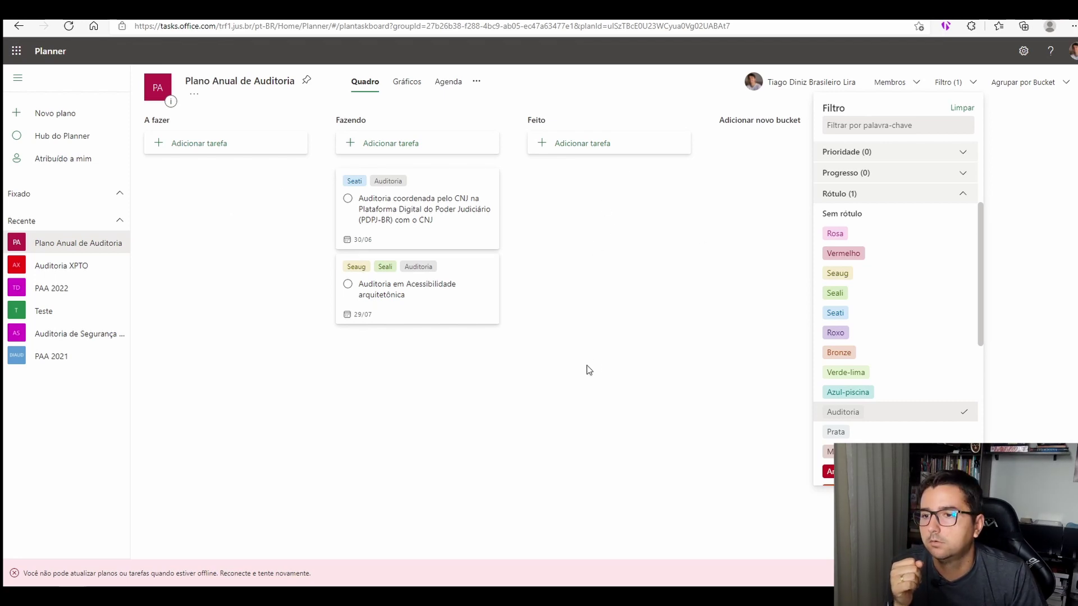
Add the Atrasadas due-date criterion to the board's filter and review the filter settings.
left_click_drag(978, 330, 969, 253)
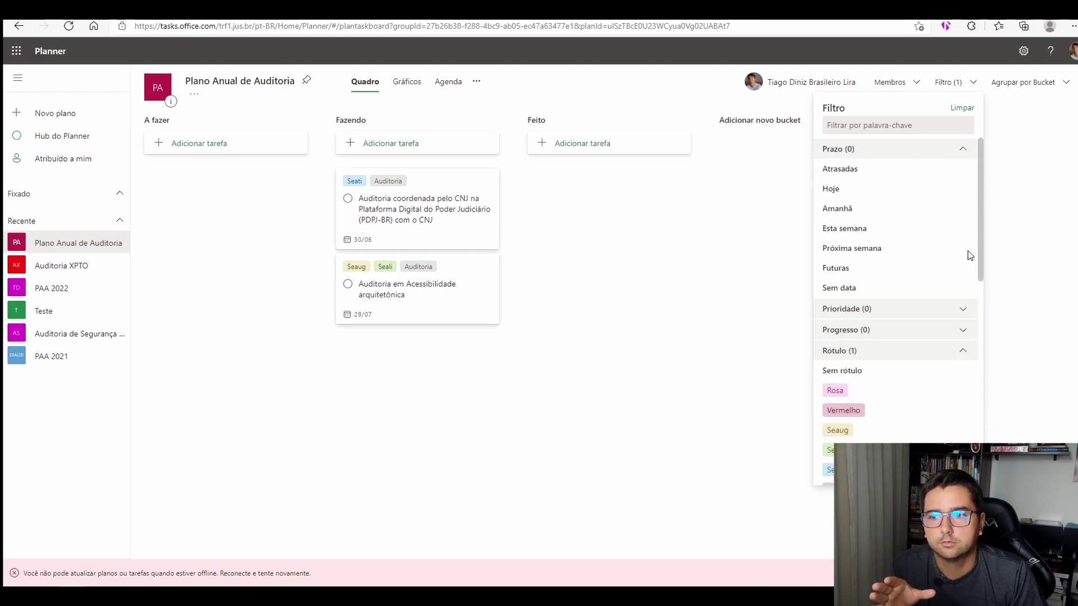
left_click(845, 169)
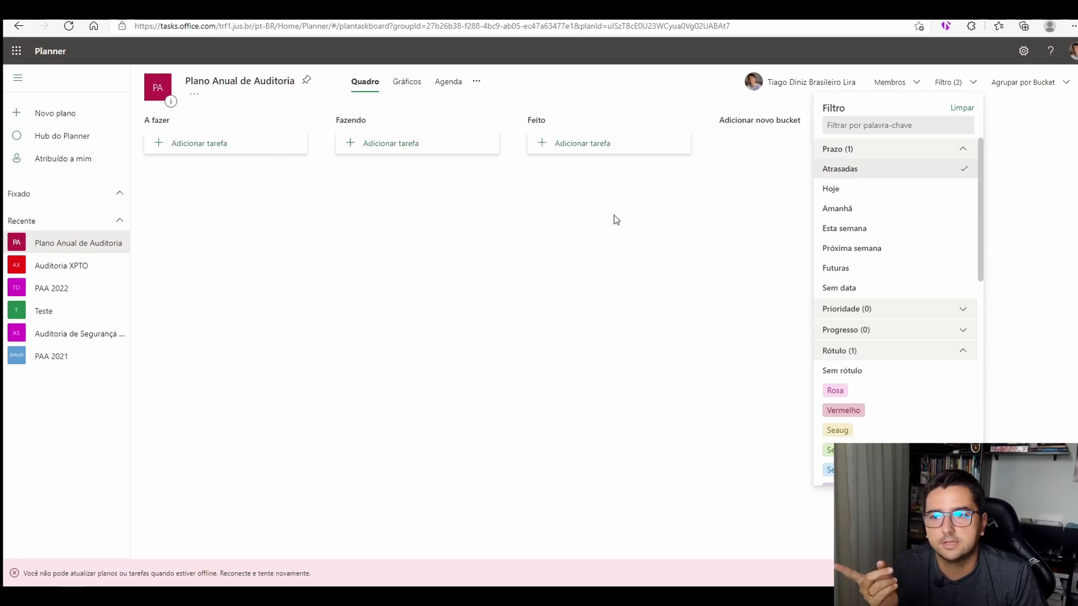
left_click(832, 151)
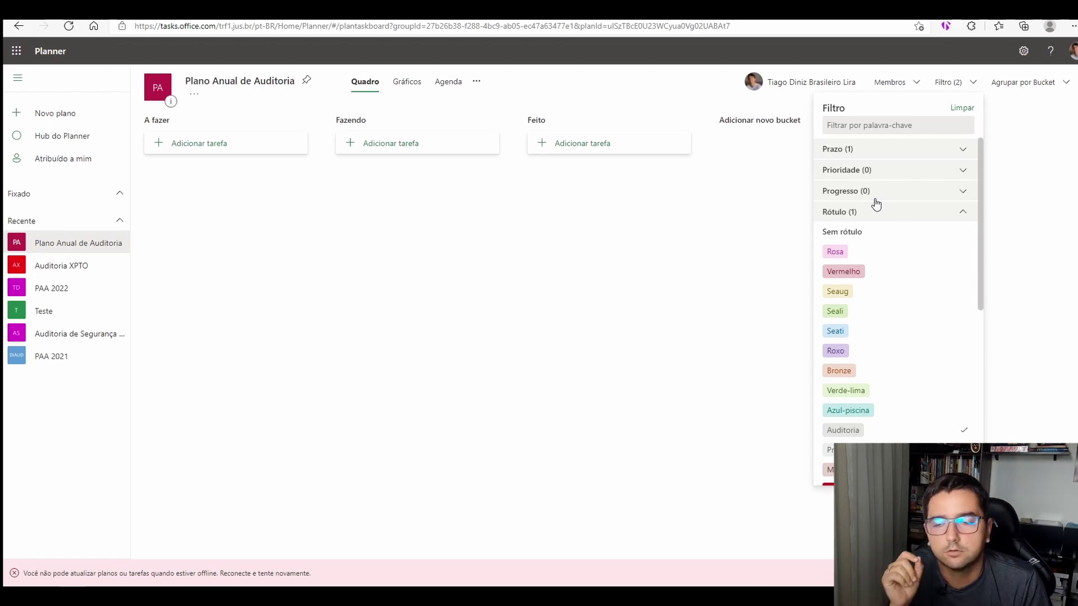
left_click(982, 240)
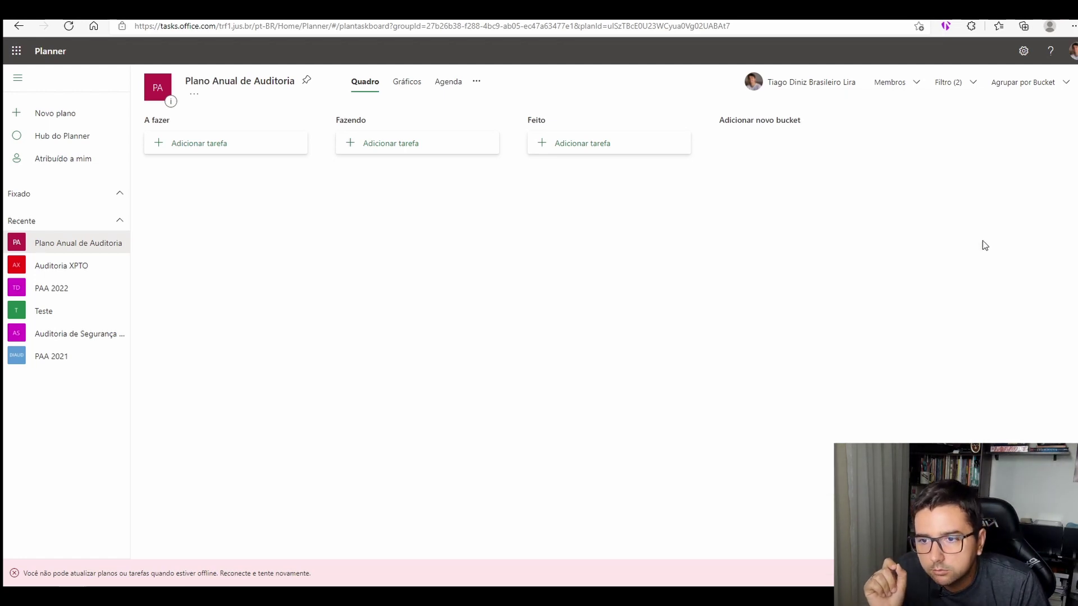
left_click(950, 82)
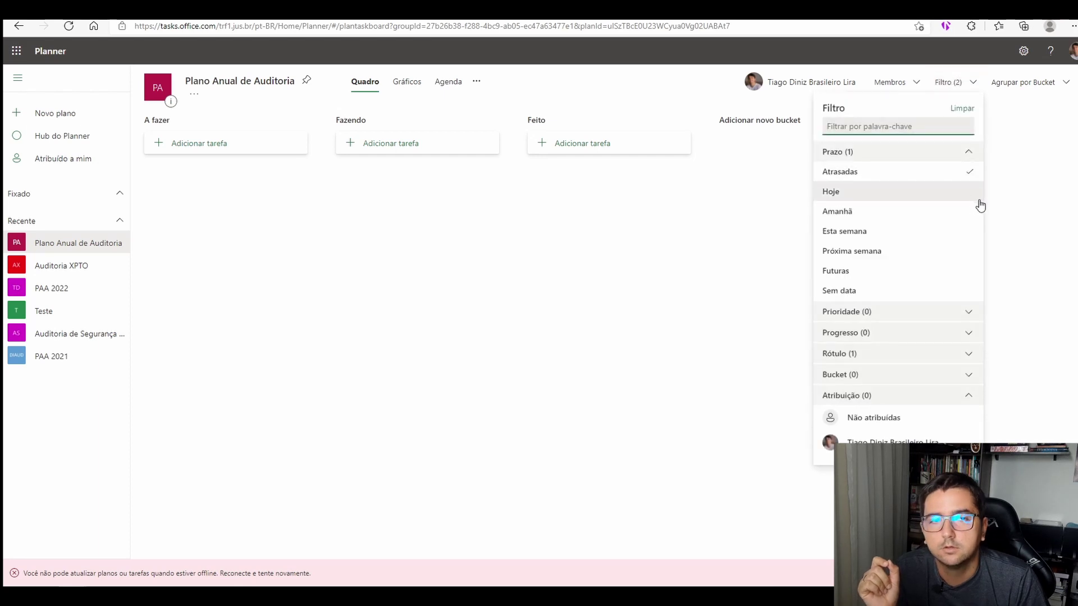